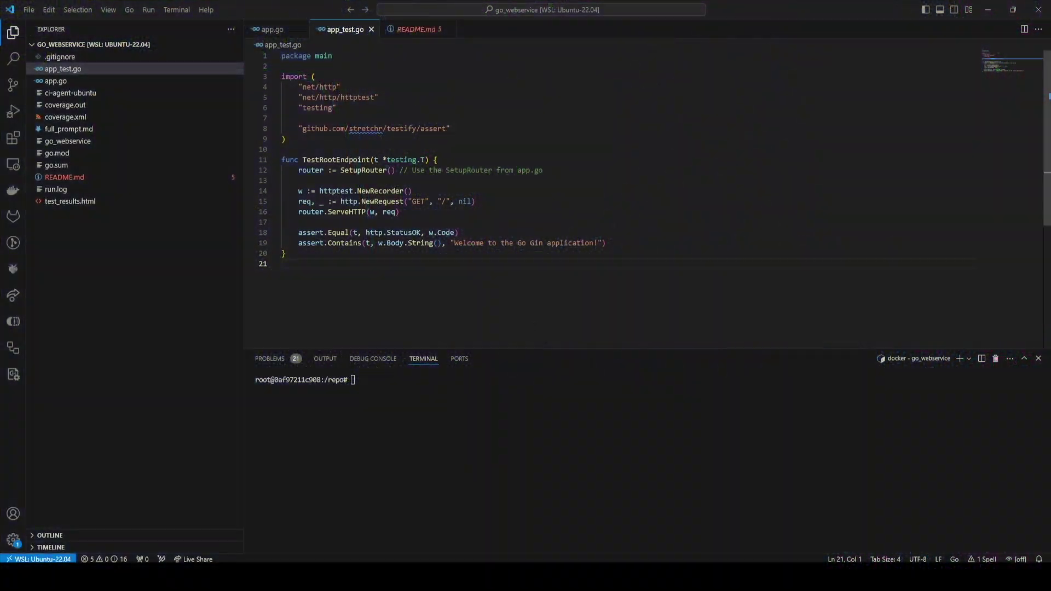
- Review README.md, the app.go routes and the root-endpoint test in app_test.go, ending on app.go
click(419, 29)
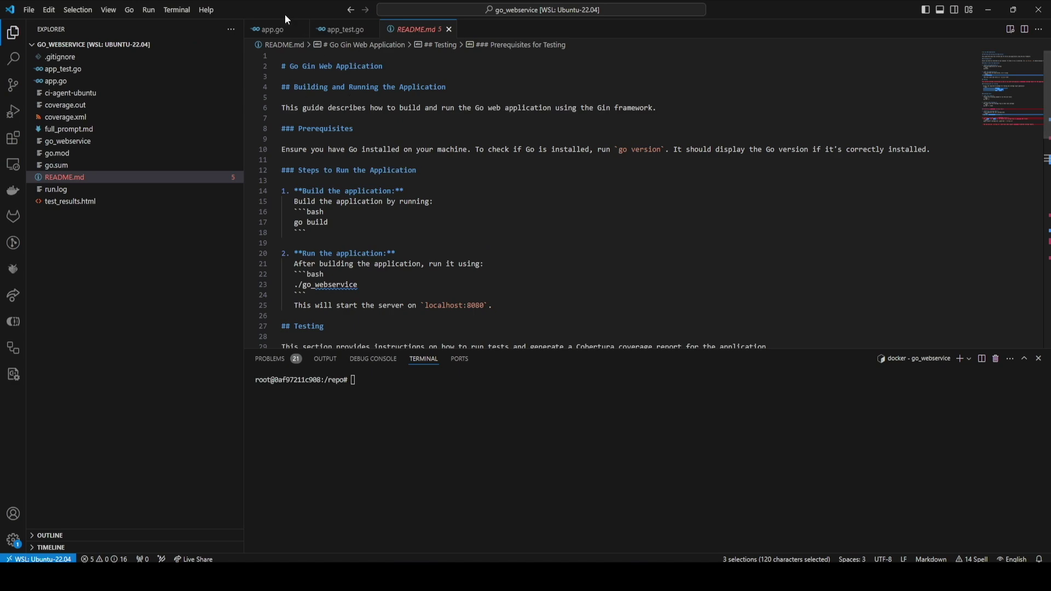
click(272, 29)
scroll(427, 275, down, 5)
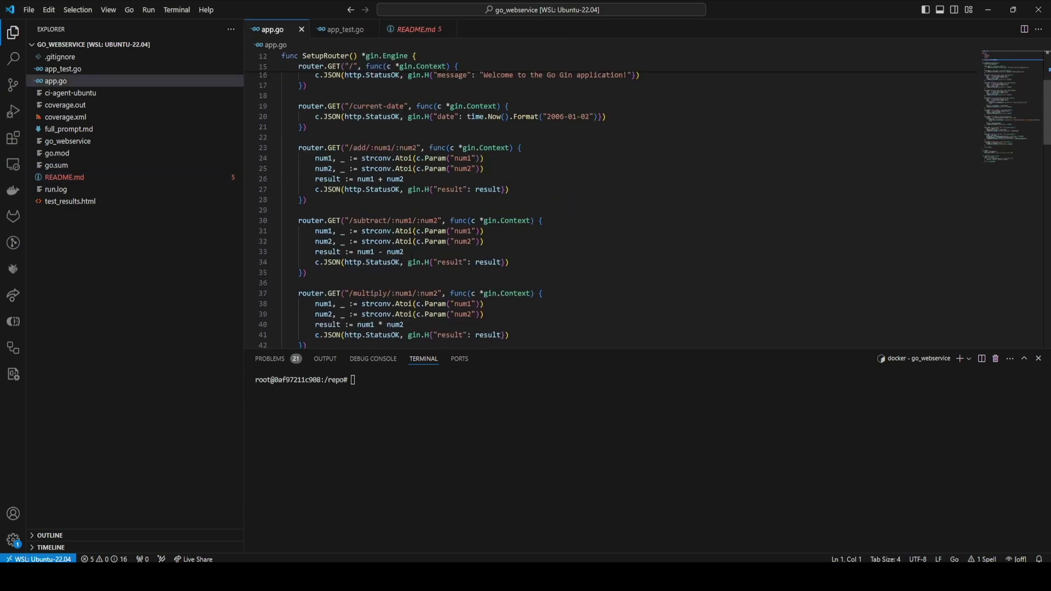
scroll(426, 275, down, 5)
scroll(427, 274, down, 5)
scroll(427, 276, down, 4)
scroll(427, 274, down, 3)
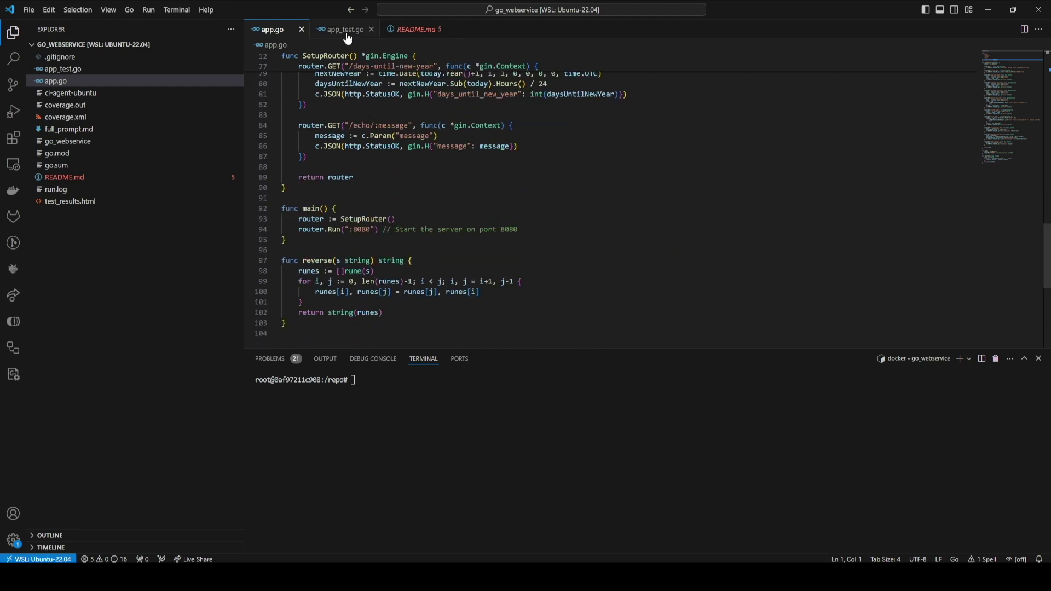
click(341, 28)
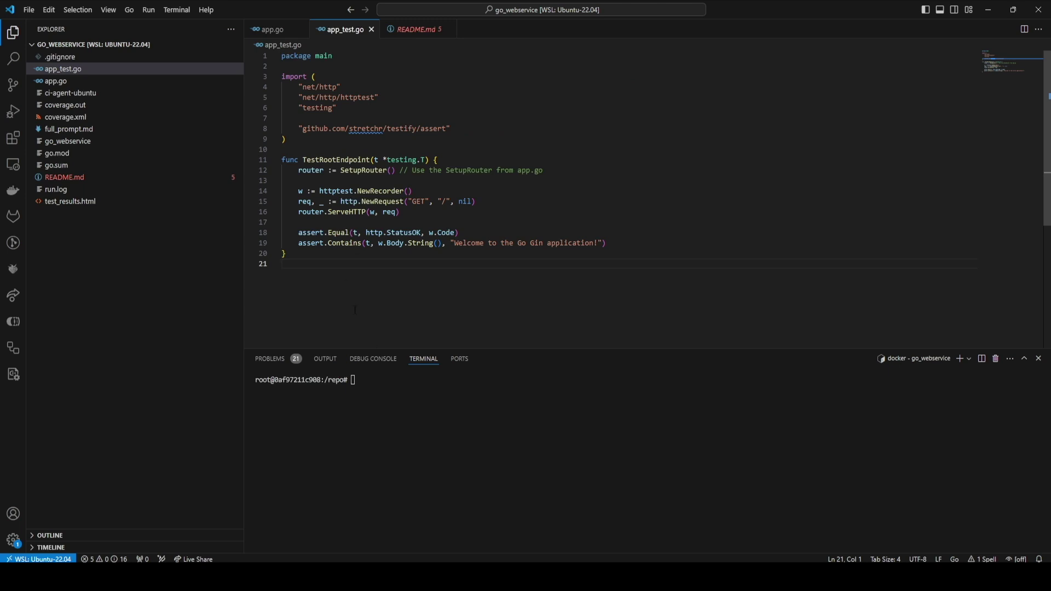
click(272, 30)
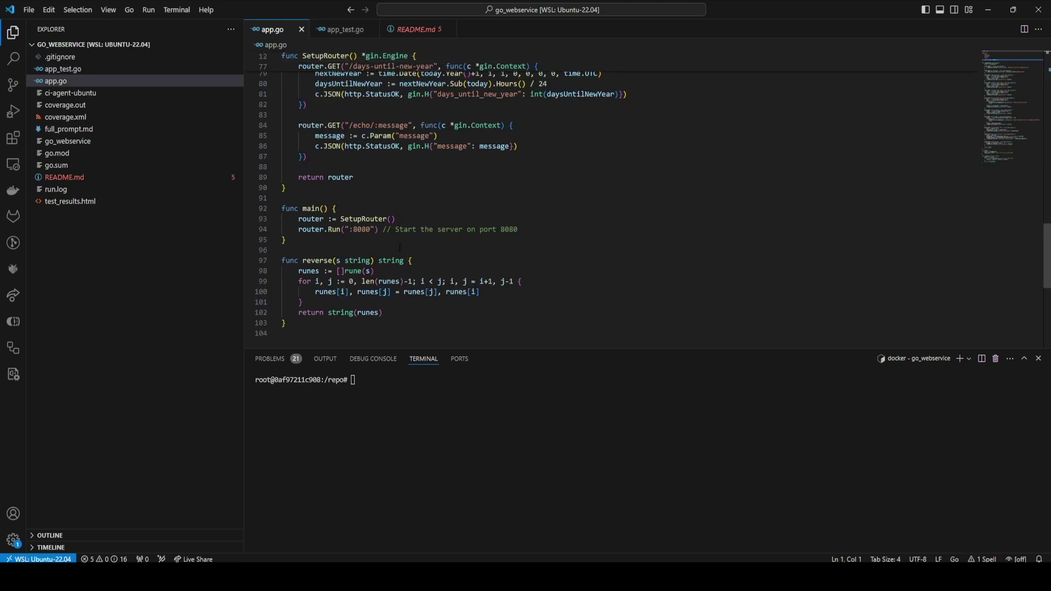
click(428, 470)
- Paste and run the cover-agent command targeting 70% coverage, checking its coverage.xml argument
text(/cover-agent-ubuntu \   --source-file-path "app.go" \   --test-file-path "app_test.go" \   --code-coverage-report-path "coverage.xml" \   --test-command "go test -coverprofile=coverage.out && gocov convert coverage.out | gocov-xml > coverage.xml" \   --coverage-type "cobertura" \   --desired-coverage 70 \   --max-iterations 3)
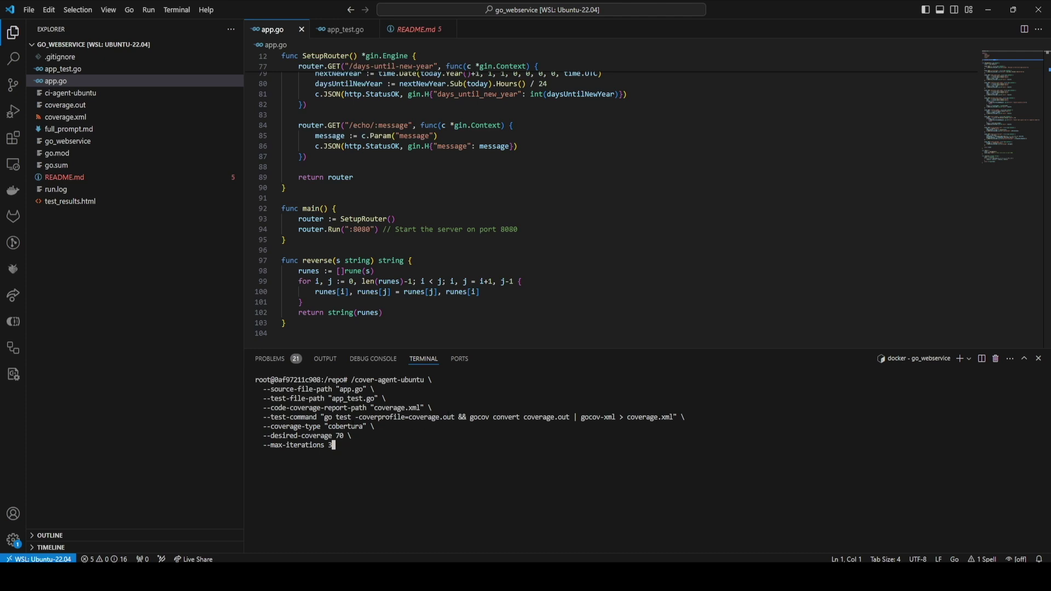
drag(626, 418, 674, 417)
click(663, 454)
key(Return)
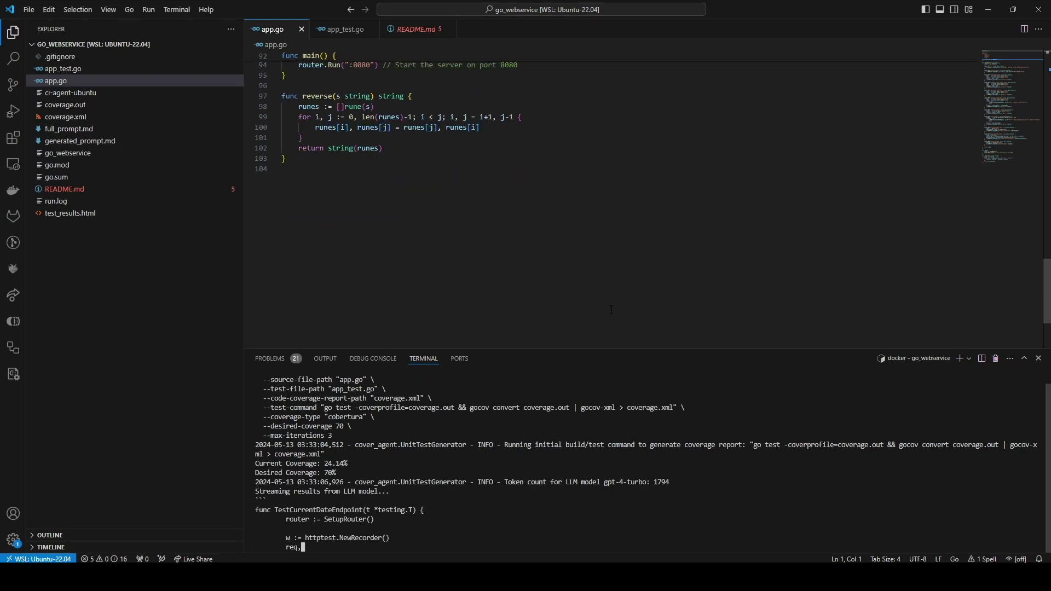
- View the generated tests in app_test.go and highlight the final 96.55% coverage figure
click(345, 28)
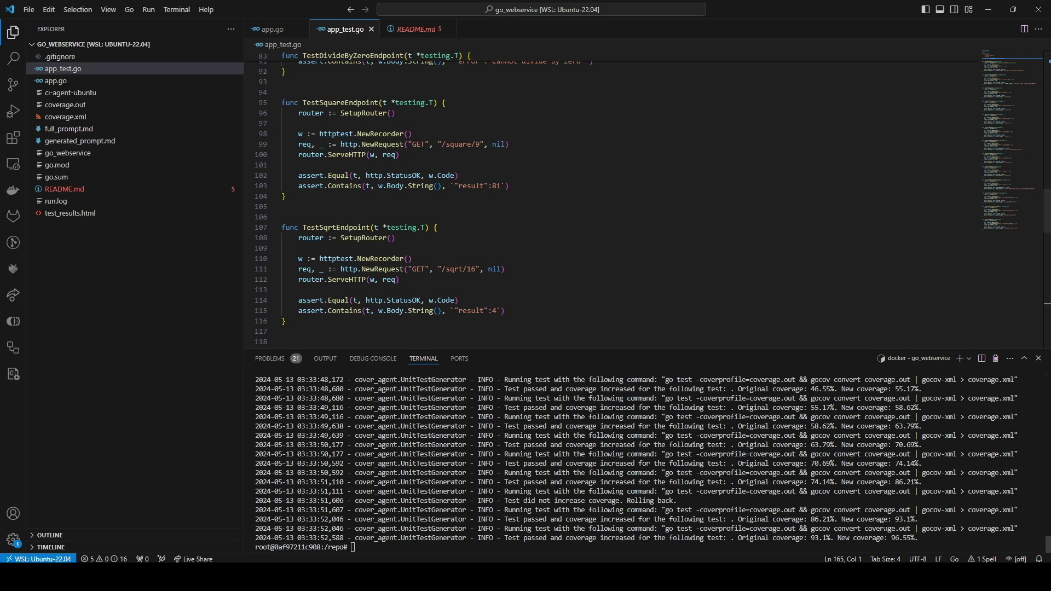
double_click(900, 537)
drag(901, 538, 915, 538)
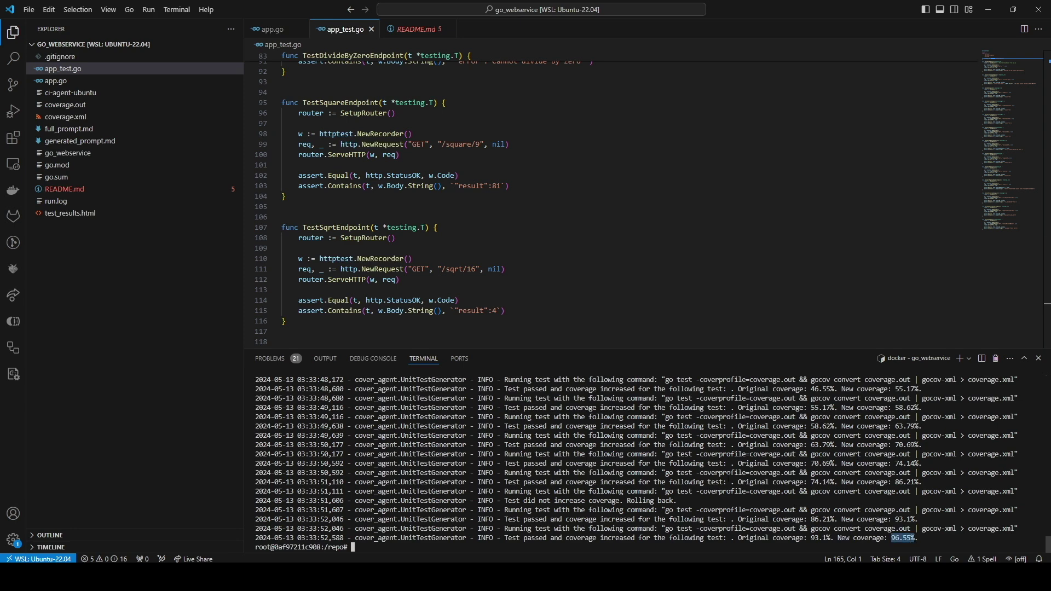